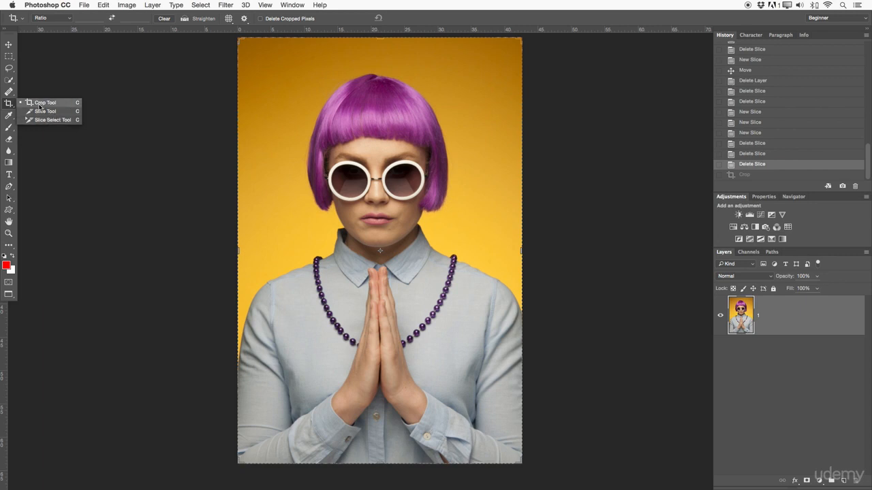
# Crop the portrait from the upper hair down to just below the fingertips, and restore the history state before the crop
pyautogui.click(40, 106)
pyautogui.click(370, 54)
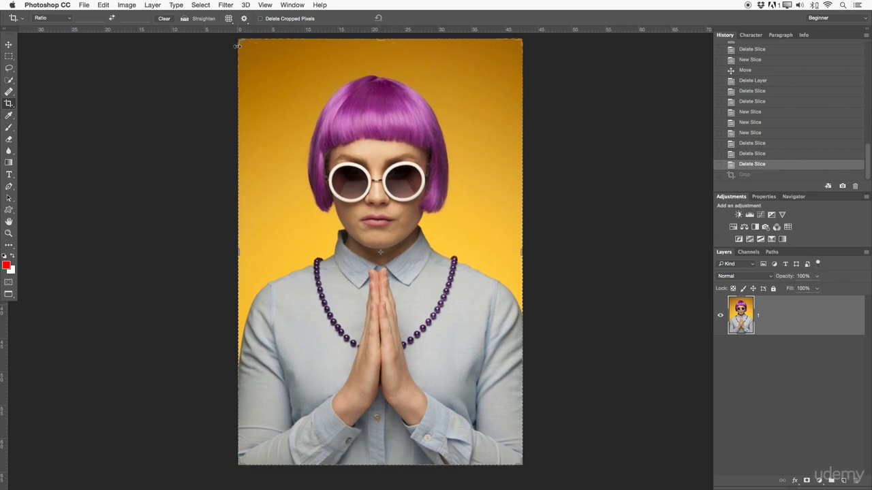
pyautogui.moveTo(378, 41); pyautogui.dragTo(387, 116)
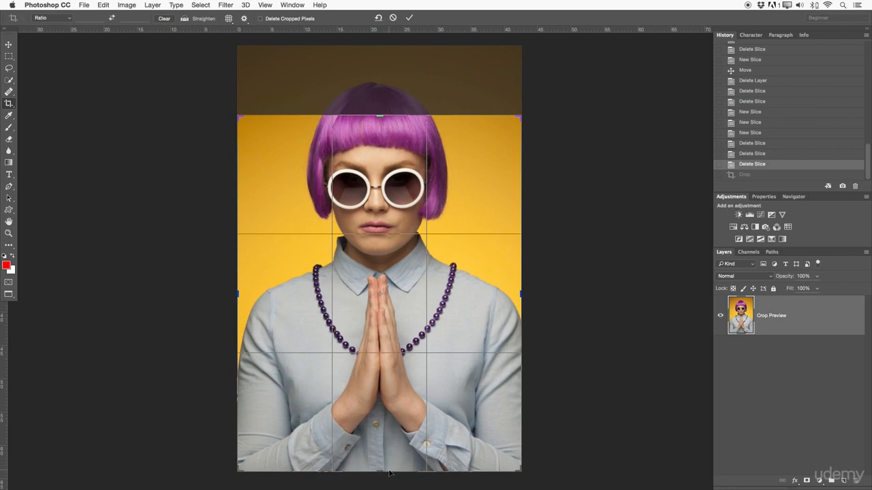
pyautogui.moveTo(379, 469); pyautogui.dragTo(382, 399)
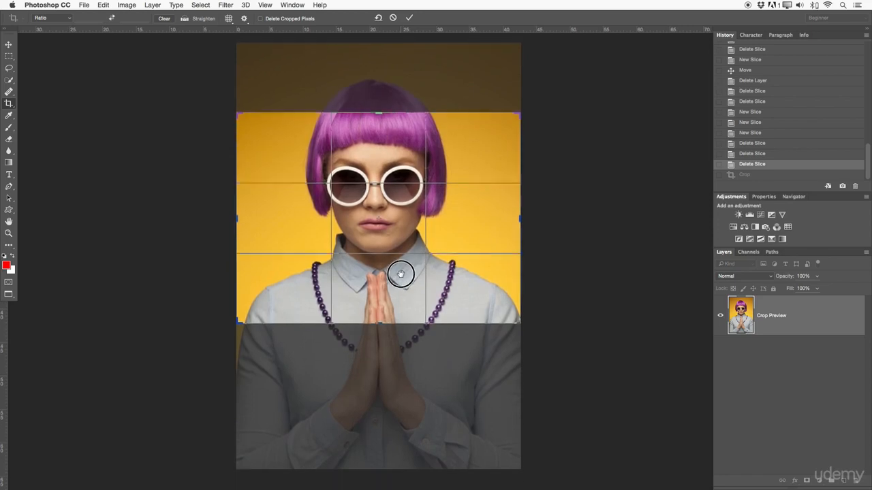
pyautogui.click(411, 17)
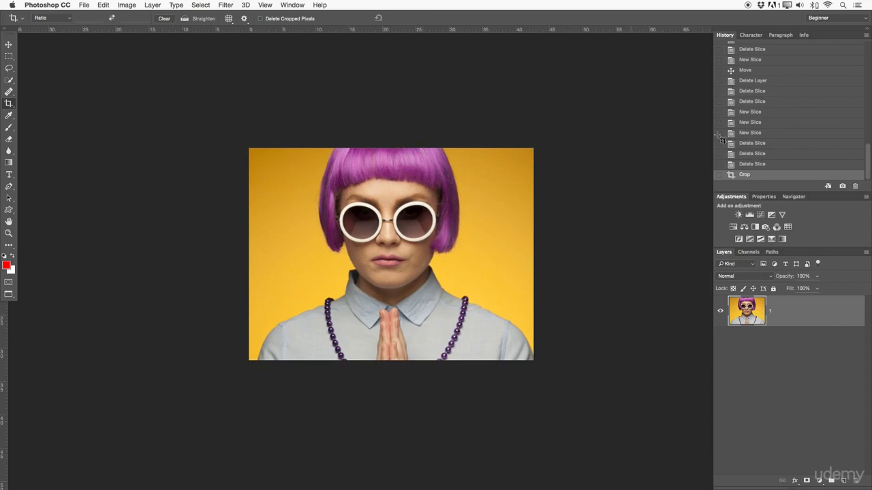
pyautogui.click(755, 164)
pyautogui.moveTo(628, 177); pyautogui.dragTo(540, 182)
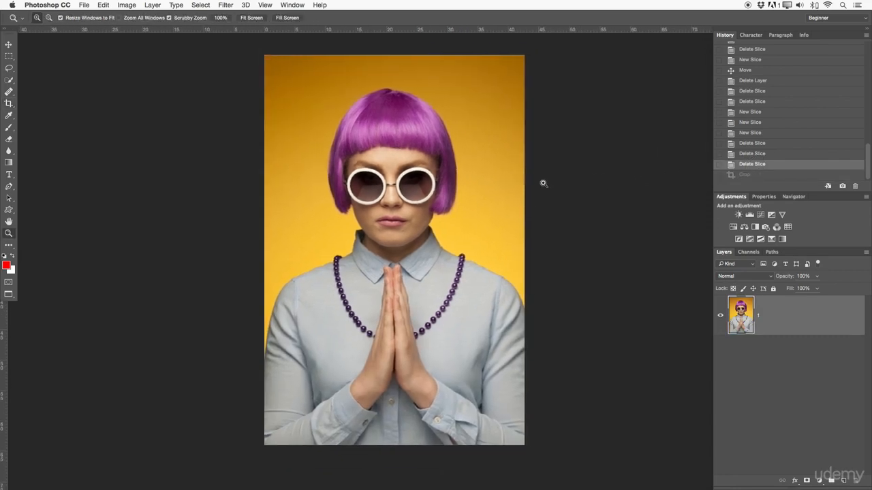
# Try the 4 : 5 (8 : 10) crop preset on the portrait, and cancel it with an unconstrained Ratio and empty values
pyautogui.click(10, 104)
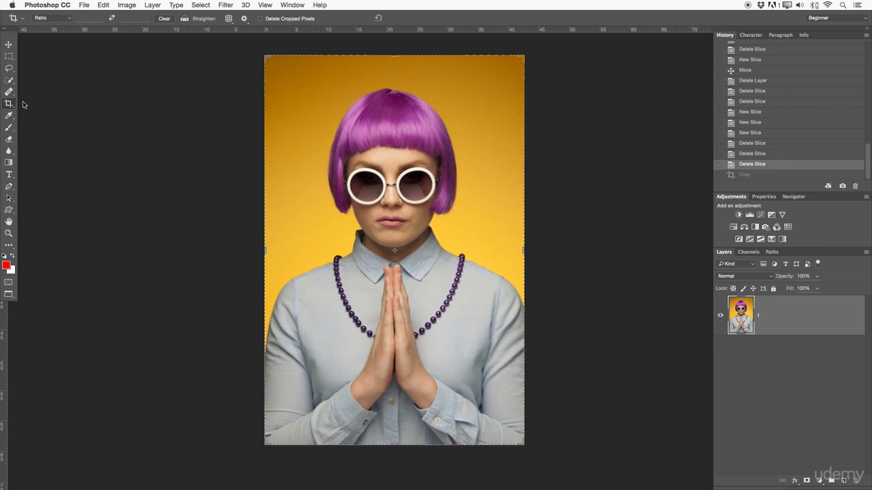
pyautogui.click(59, 20)
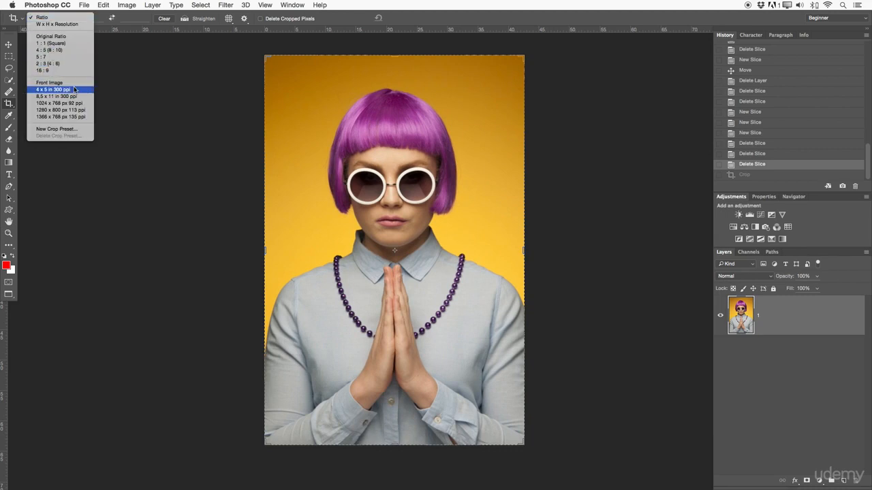
pyautogui.click(65, 50)
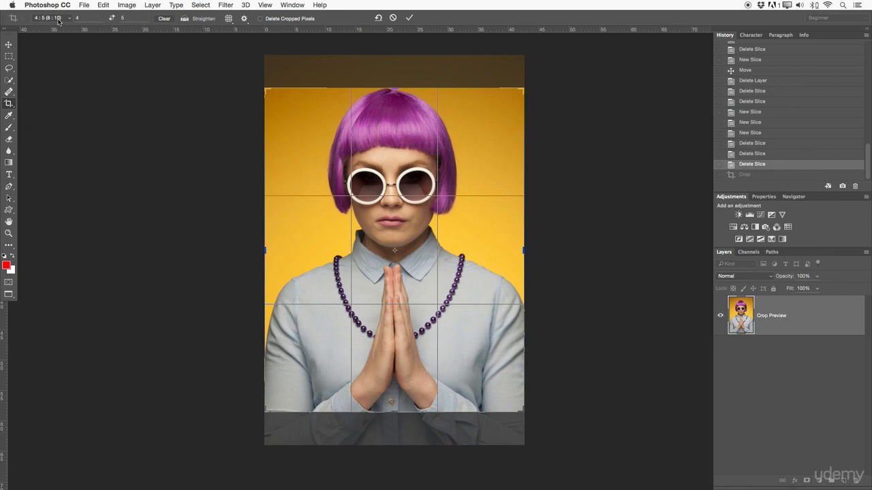
pyautogui.click(58, 20)
pyautogui.click(51, 8)
pyautogui.click(124, 16)
pyautogui.moveTo(128, 17); pyautogui.dragTo(115, 17)
pyautogui.press('BackSpace')
pyautogui.click(393, 18)
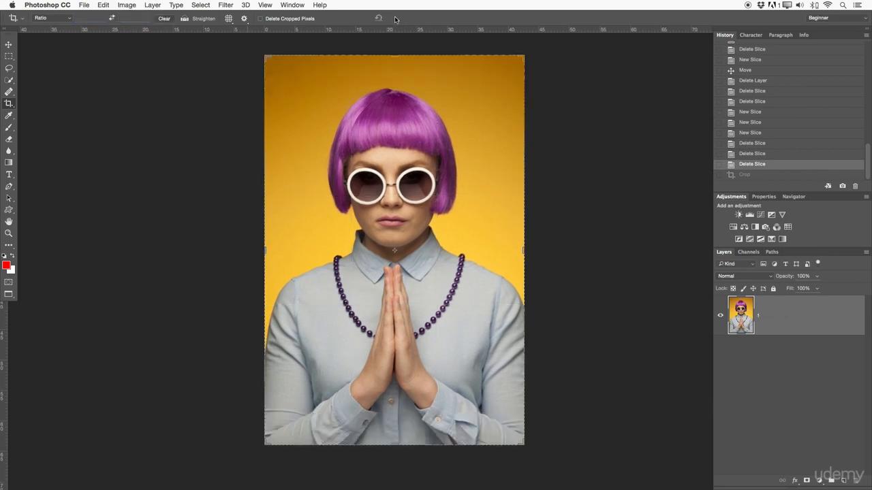
# Try to straighten the portrait along a diagonal line sloping down from its upper left edge past its right edge, and cancel
pyautogui.click(185, 19)
pyautogui.moveTo(265, 104); pyautogui.dragTo(562, 256)
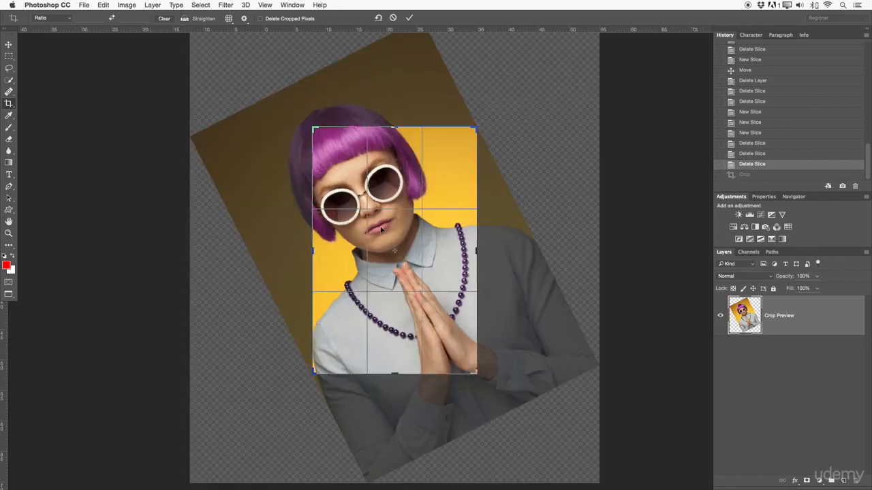
pyautogui.click(393, 18)
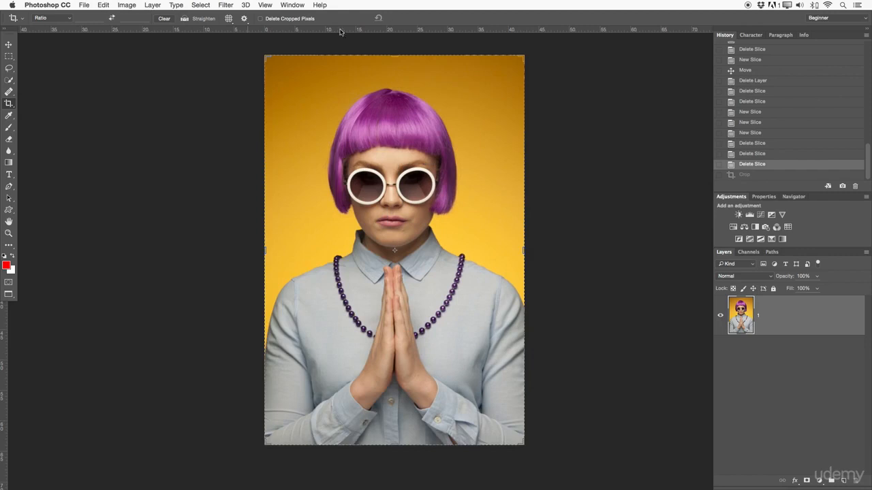
# Try the Grid and Golden Ratio crop overlays on the portrait, and return to the Rule of Thirds overlay
pyautogui.click(228, 18)
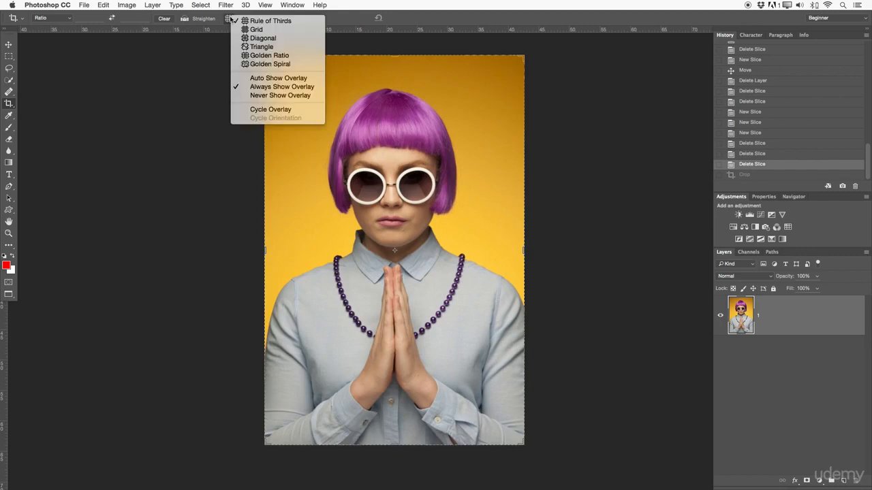
pyautogui.click(270, 30)
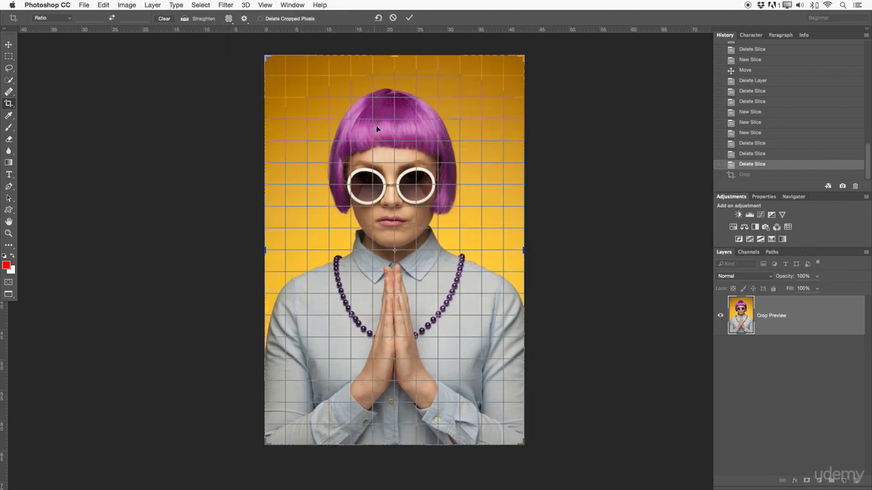
pyautogui.click(229, 18)
pyautogui.click(254, 59)
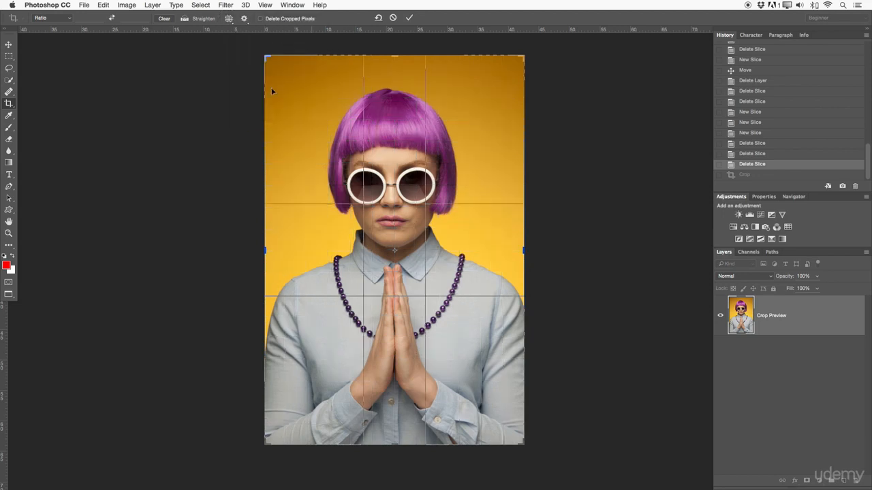
pyautogui.click(231, 19)
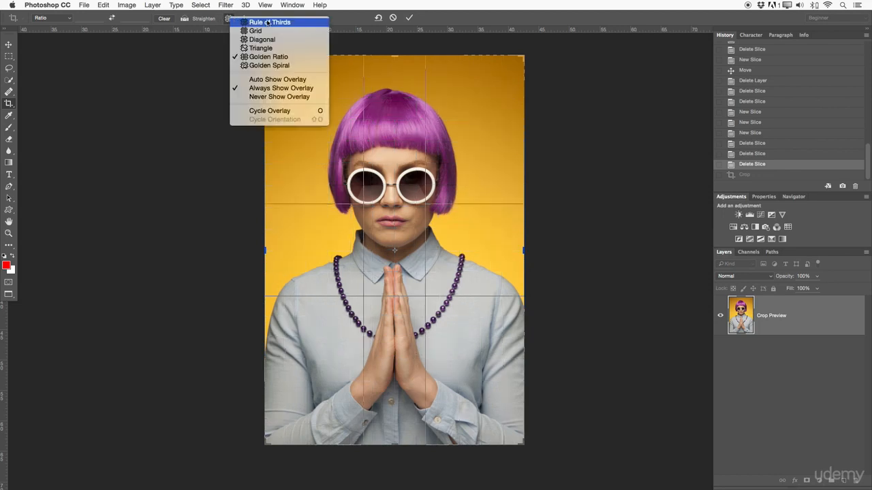
pyautogui.click(267, 23)
# Set the crop overlay to Never Show Overlay, and return it to Always Show Overlay
pyautogui.click(232, 19)
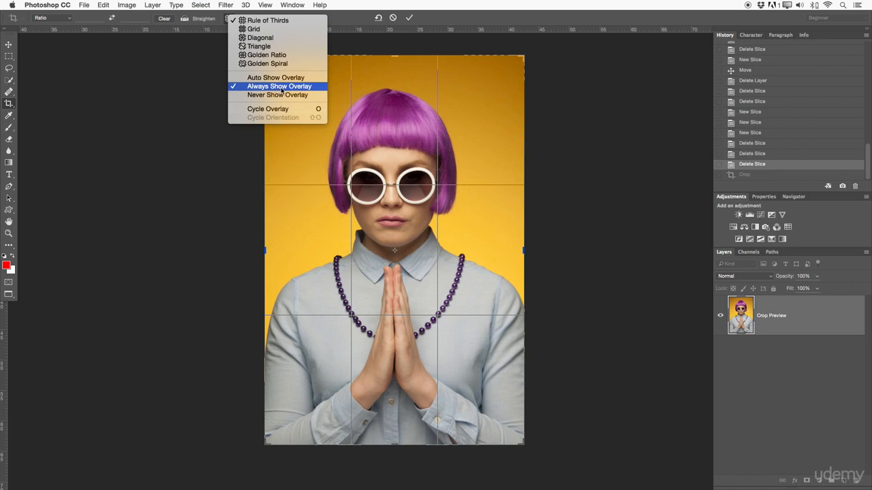
pyautogui.click(279, 94)
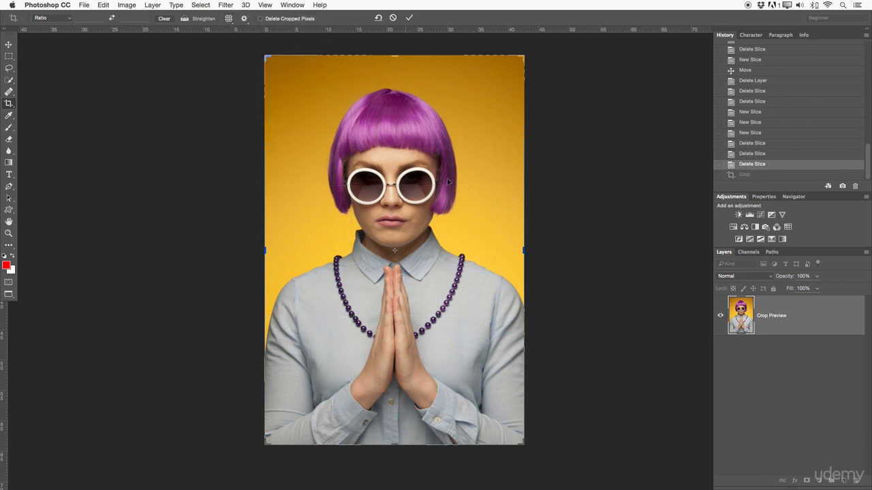
pyautogui.click(229, 19)
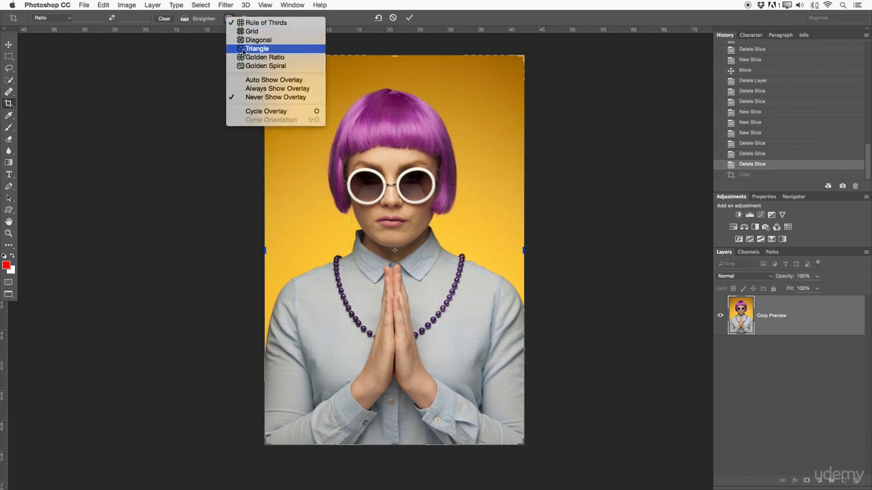
pyautogui.click(259, 89)
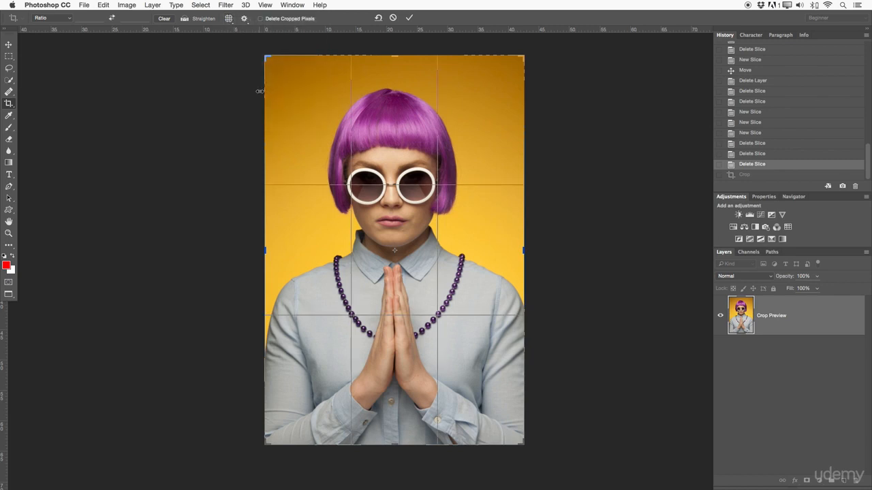
# Turn Use Classic Mode on and off in the crop options, and try trimming the portrait's top down to the mouth
pyautogui.click(244, 19)
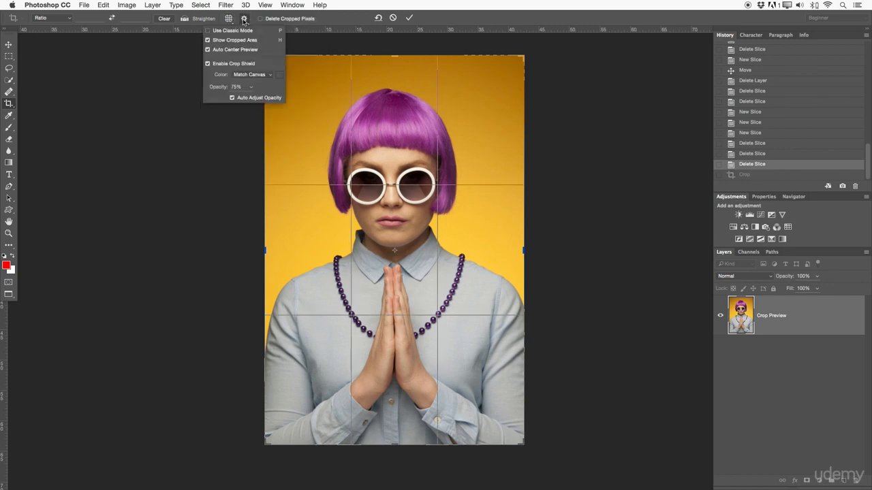
pyautogui.click(232, 31)
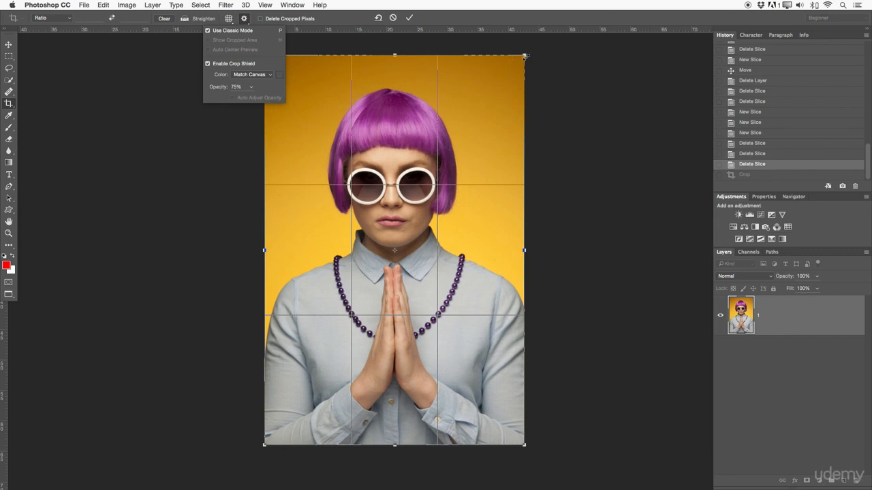
pyautogui.click(217, 31)
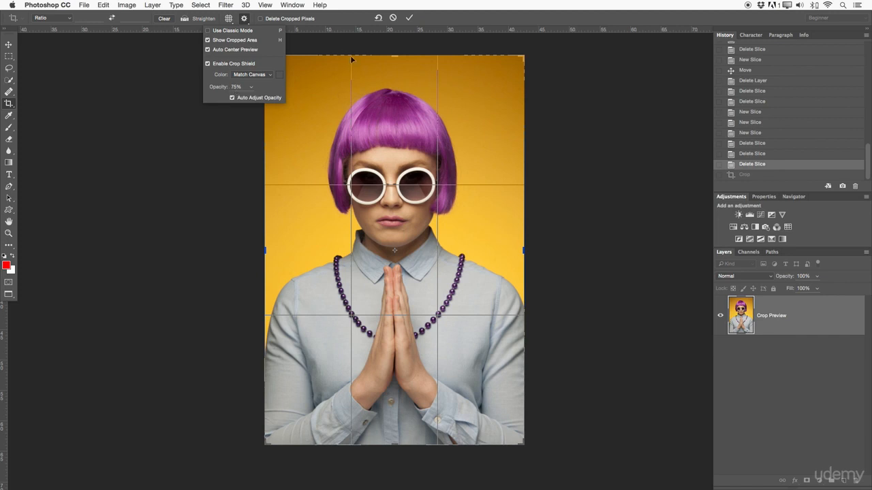
pyautogui.moveTo(396, 58); pyautogui.dragTo(412, 217)
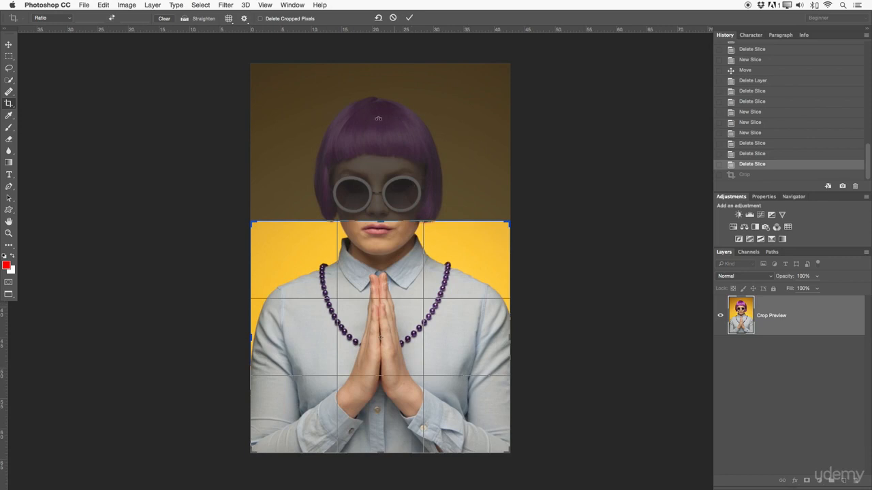
pyautogui.press('super+z')
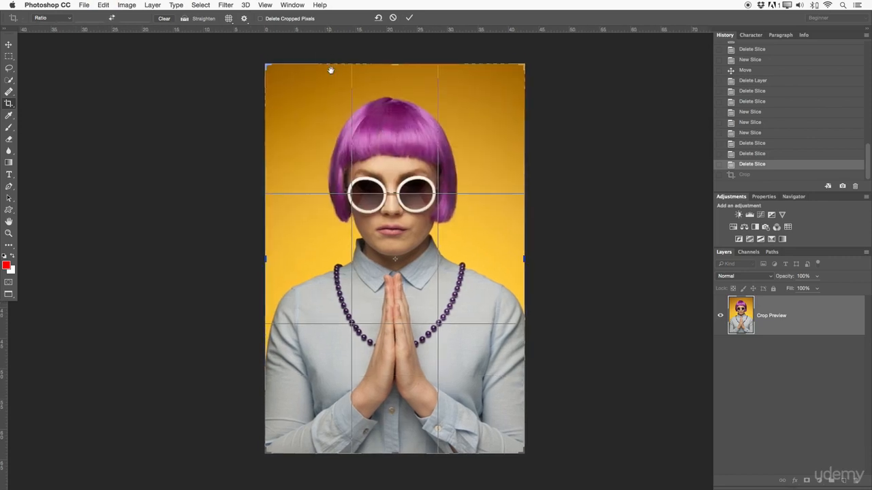
# Crop the portrait around the face with Delete Cropped Pixels enabled, and restore the history state before the crop
pyautogui.click(291, 21)
pyautogui.moveTo(422, 81); pyautogui.dragTo(418, 77)
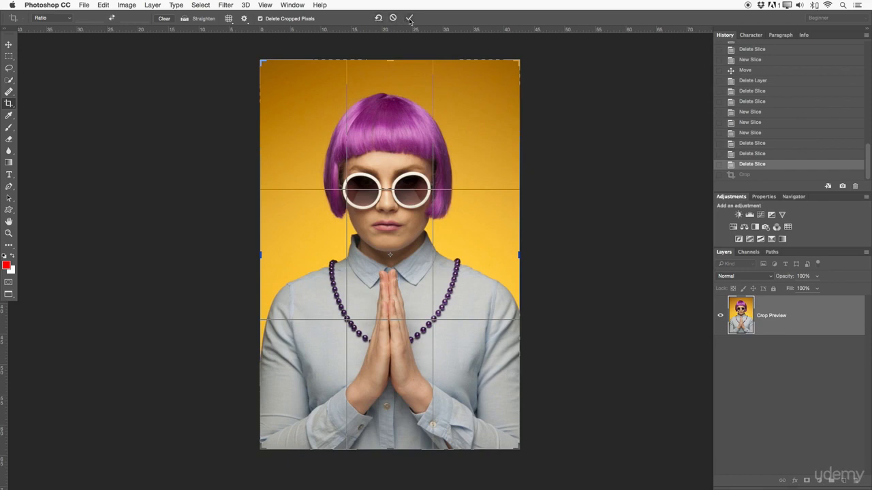
pyautogui.moveTo(396, 64); pyautogui.dragTo(390, 229)
pyautogui.moveTo(389, 423); pyautogui.dragTo(390, 363)
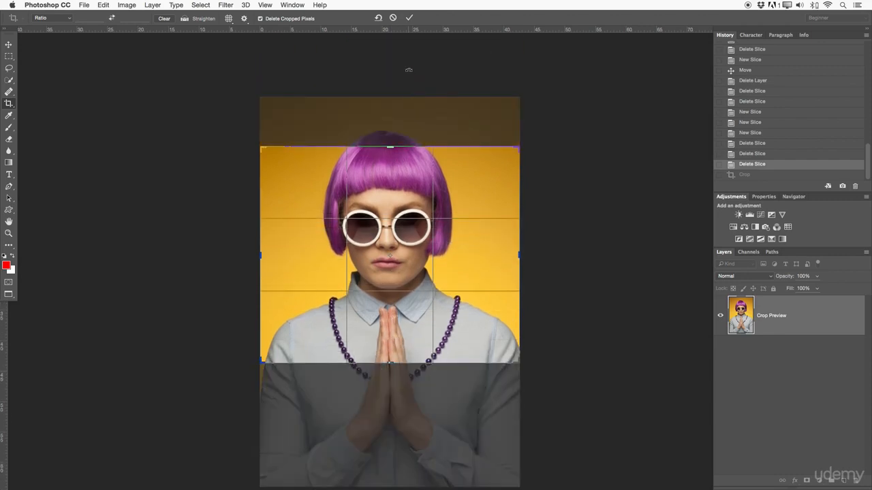
pyautogui.click(408, 18)
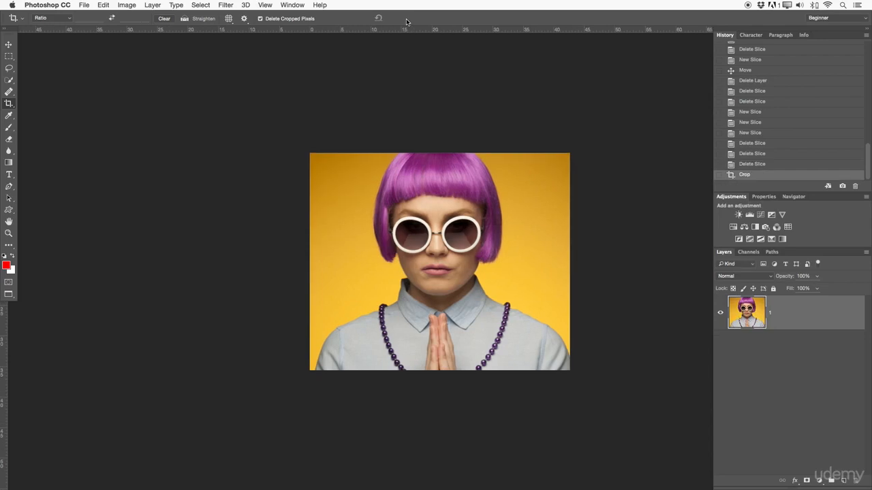
pyautogui.press('z')
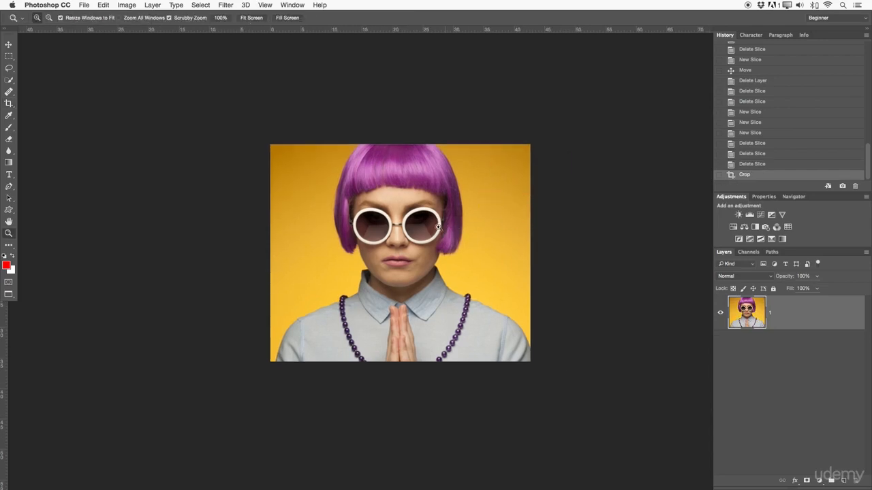
pyautogui.click(456, 228)
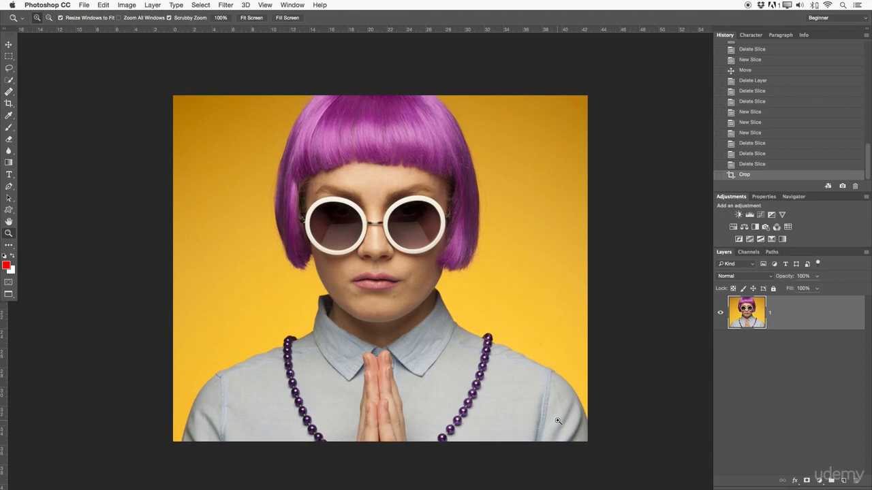
pyautogui.click(743, 167)
pyautogui.moveTo(560, 218); pyautogui.dragTo(480, 229)
# With the Slice tool, draw two adjoining slices along the portrait's top, from its upper left corner to past the hair's right side
pyautogui.click(10, 103)
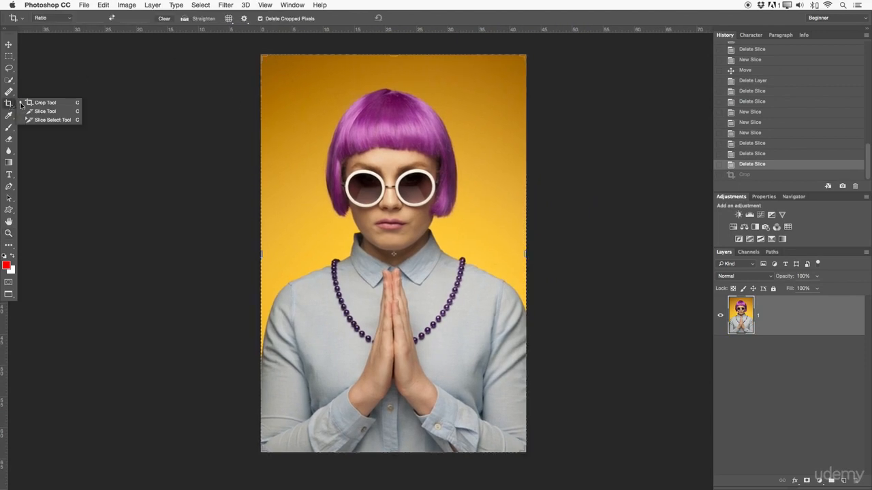
pyautogui.click(45, 111)
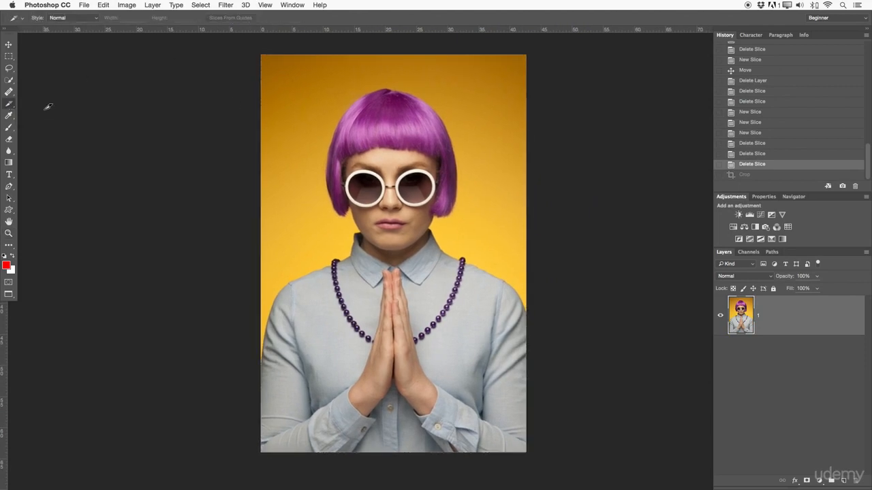
pyautogui.moveTo(246, 54); pyautogui.dragTo(304, 214)
pyautogui.press('super+z')
pyautogui.moveTo(262, 53); pyautogui.dragTo(369, 206)
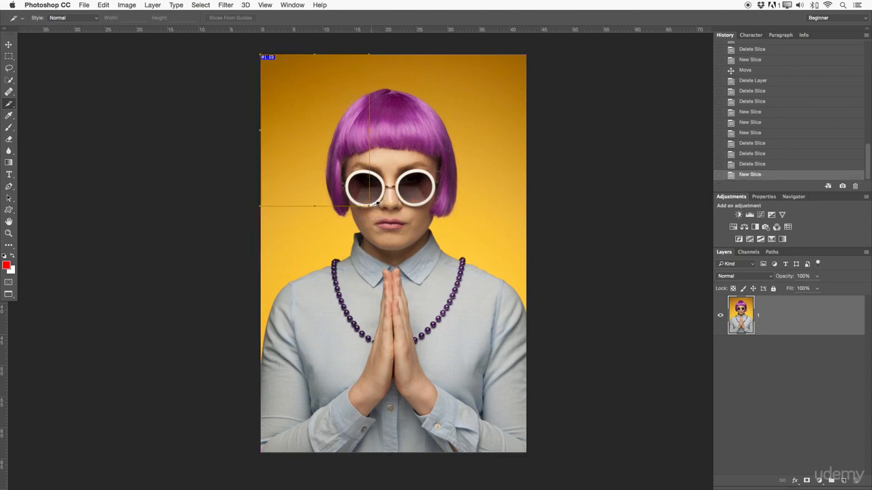
pyautogui.moveTo(370, 204); pyautogui.dragTo(471, 53)
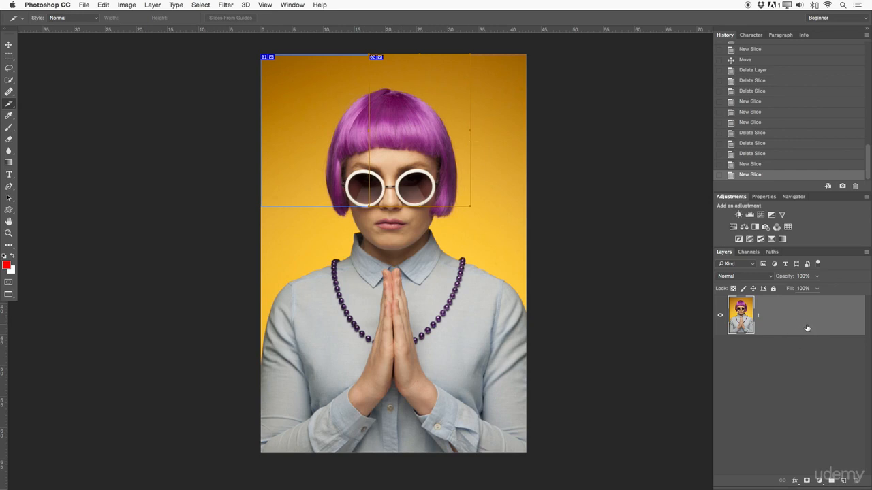
# Duplicate layer 1 and add a new empty layer above the copy
pyautogui.moveTo(780, 328); pyautogui.dragTo(845, 484)
pyautogui.click(844, 484)
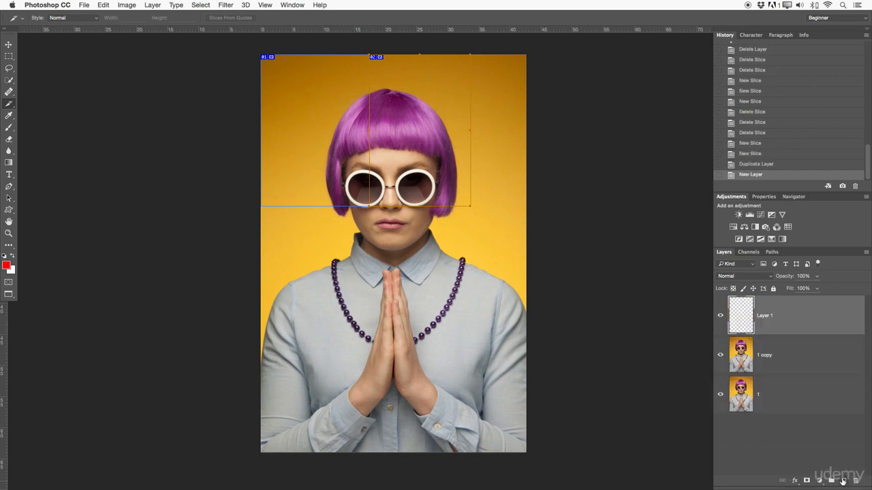
# Delete the selected second slice over the right half of the head
pyautogui.press('Delete')
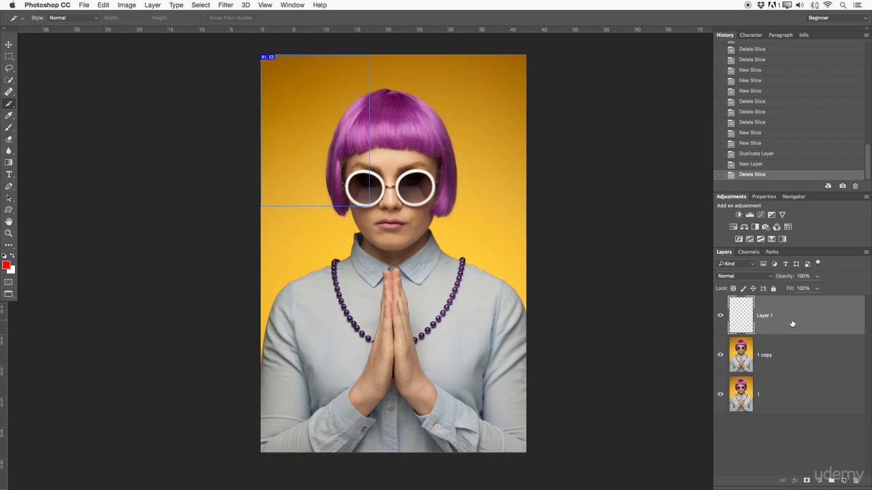
# Delete the empty layer and scale the 1 copy layer to about 41% width and 38% height, filling the slice at the portrait's upper left corner
pyautogui.moveTo(786, 331); pyautogui.dragTo(857, 483)
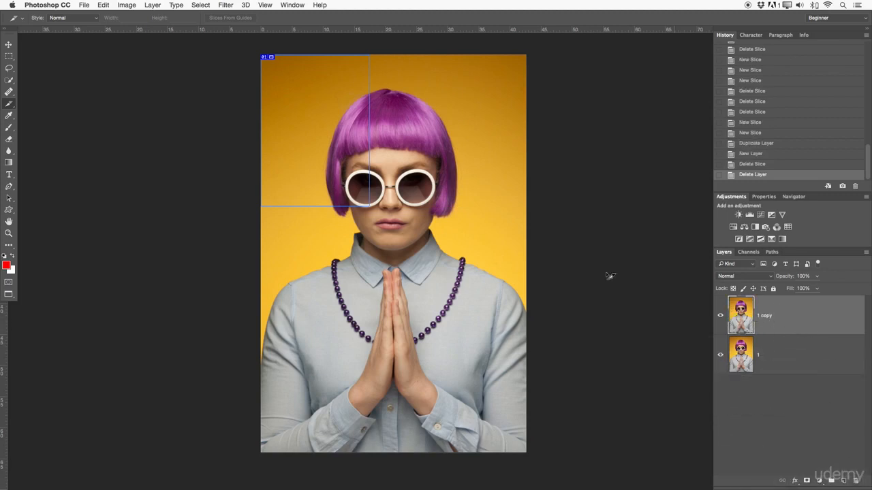
pyautogui.press('super+t')
pyautogui.moveTo(525, 54); pyautogui.dragTo(333, 141)
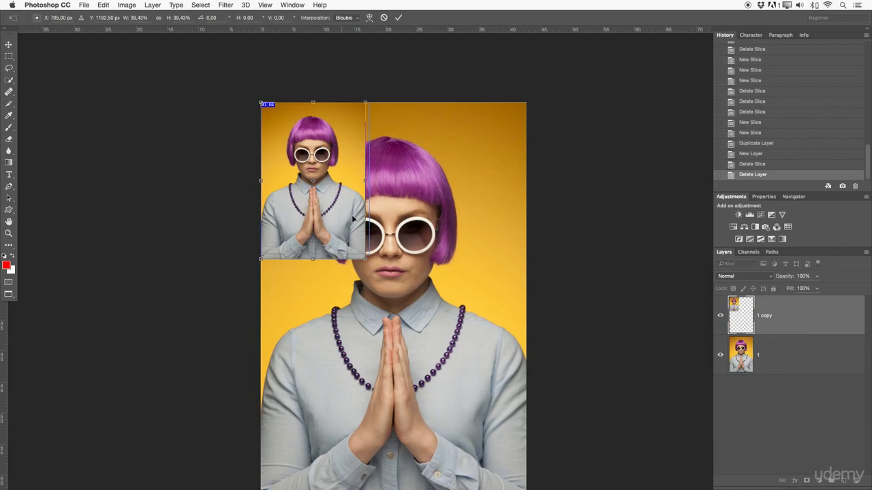
pyautogui.moveTo(366, 258); pyautogui.dragTo(368, 252)
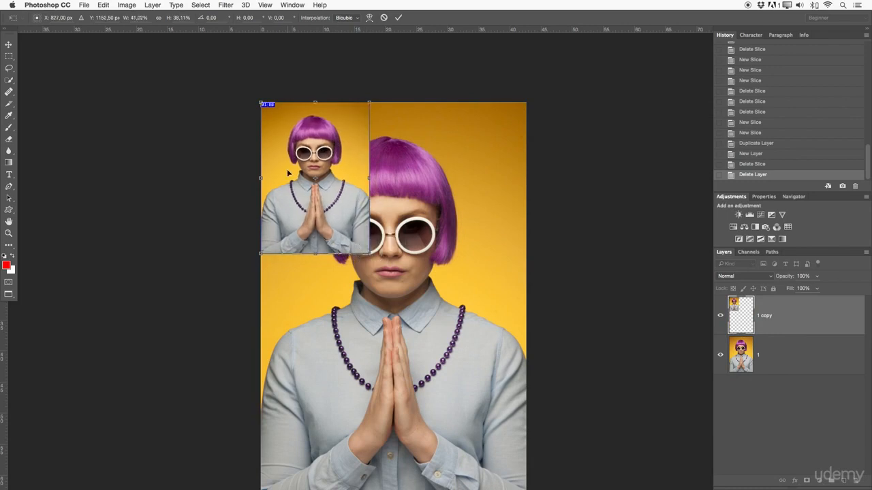
pyautogui.moveTo(369, 252); pyautogui.dragTo(359, 260)
pyautogui.moveTo(354, 270); pyautogui.dragTo(352, 264)
pyautogui.click(398, 18)
pyautogui.moveTo(378, 165); pyautogui.dragTo(310, 192)
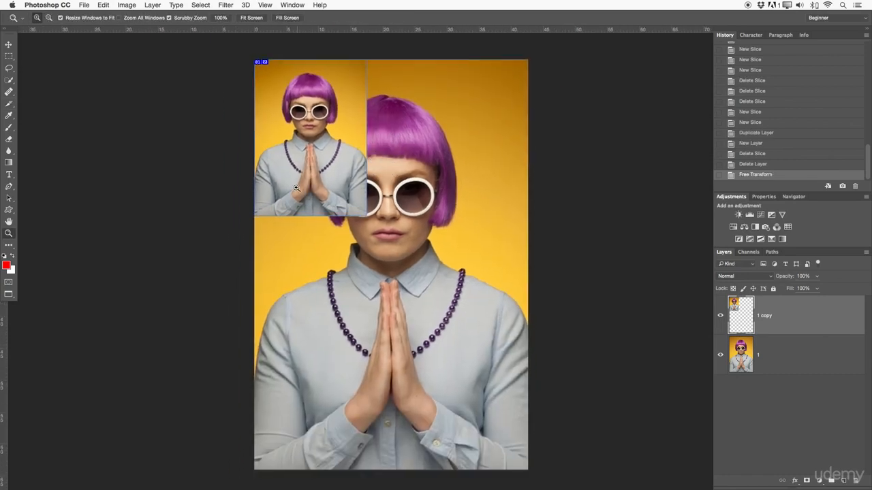
# With the Slice tool, delete the remaining slice over the small portrait copy
pyautogui.click(11, 111)
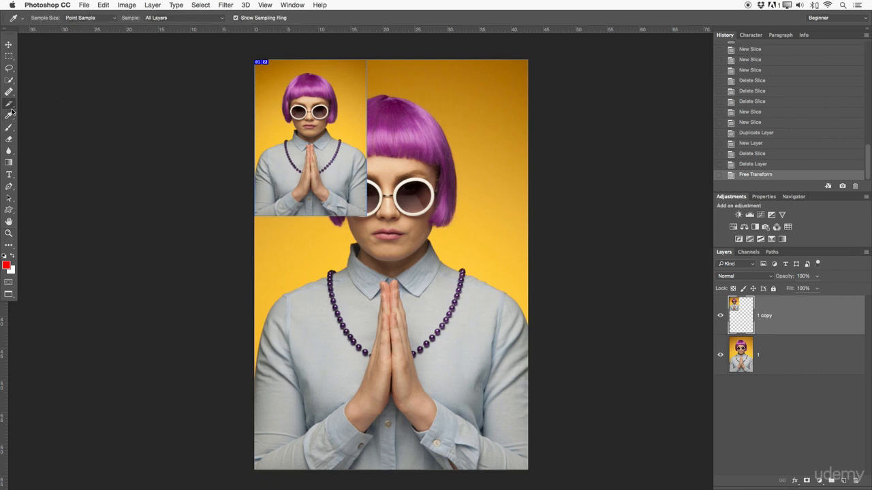
pyautogui.rightClick(12, 104)
pyautogui.click(45, 111)
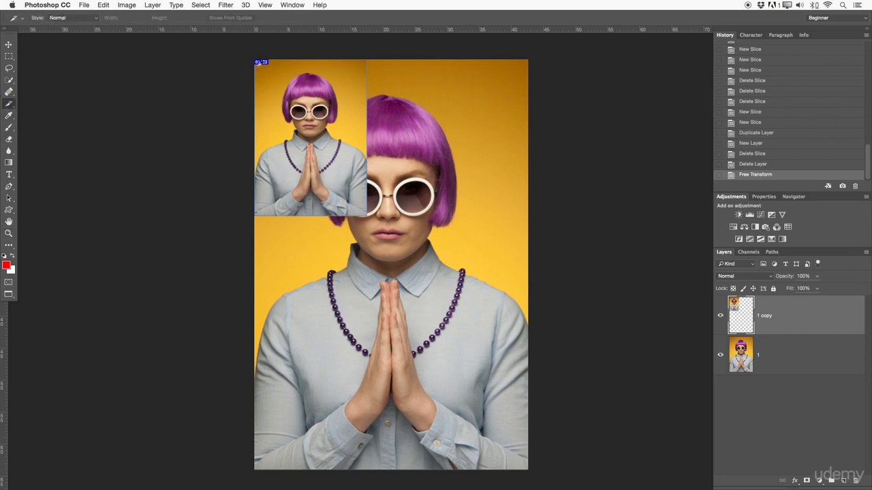
pyautogui.rightClick(263, 62)
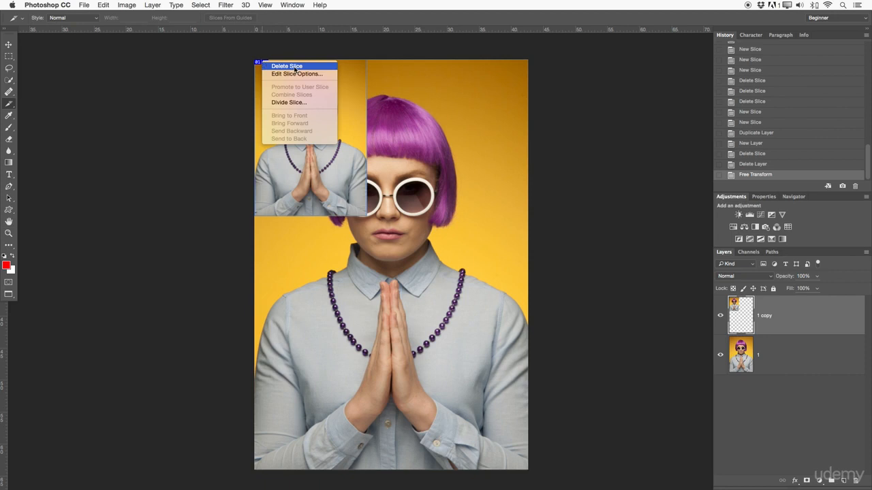
pyautogui.click(295, 67)
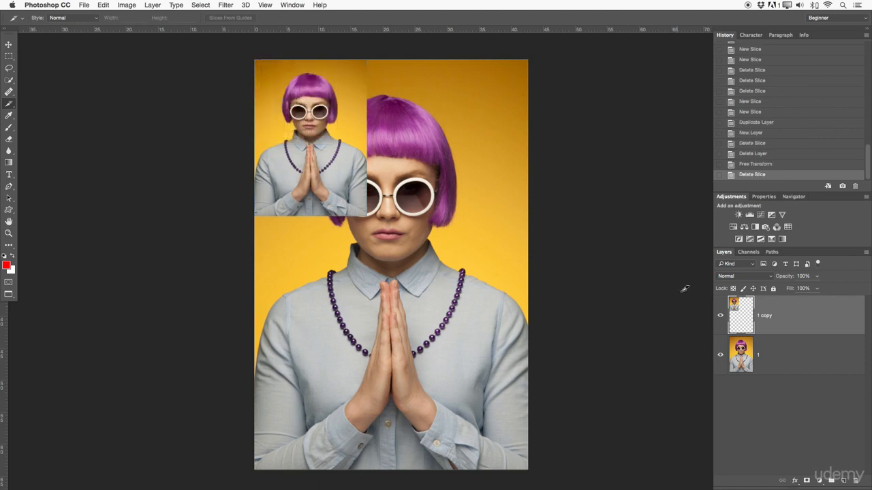
# Toggle the visibility of the 1 copy layer off and on, and delete that layer
pyautogui.click(720, 316)
pyautogui.click(720, 315)
pyautogui.moveTo(774, 320); pyautogui.dragTo(855, 483)
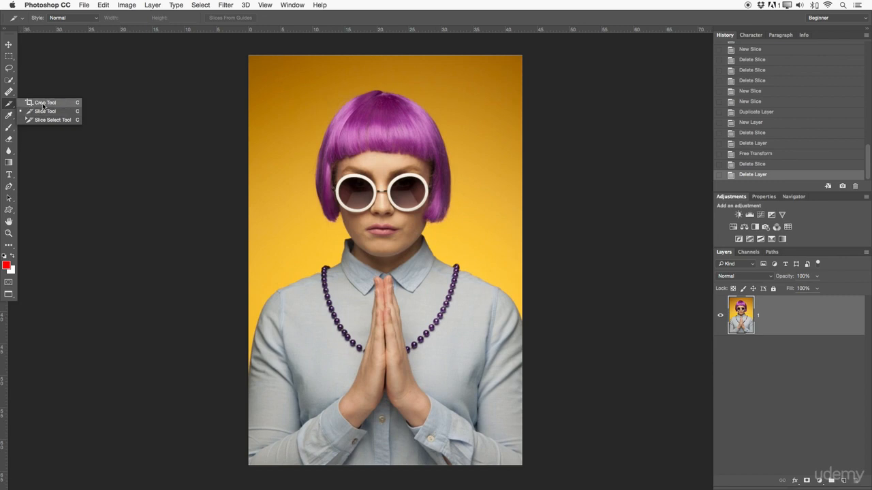
# Switch from the Slice tool to the Eyedropper tool and display the tool variants in its group
pyautogui.click(43, 104)
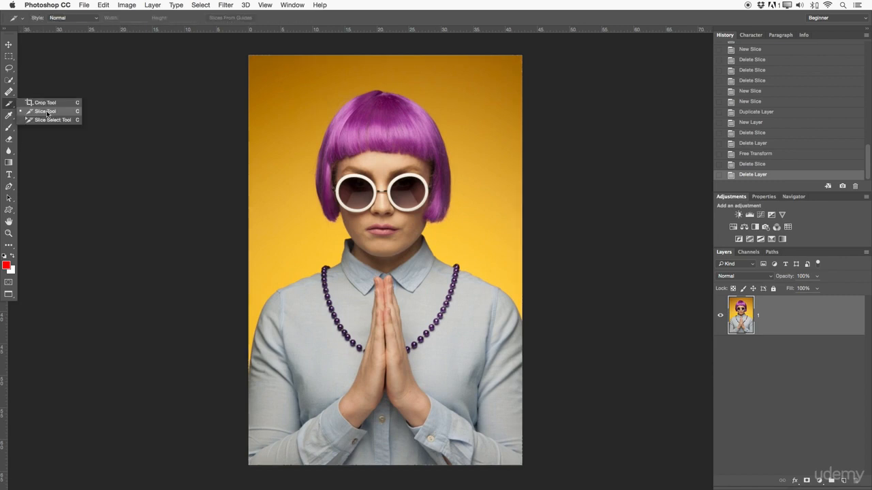
pyautogui.click(11, 117)
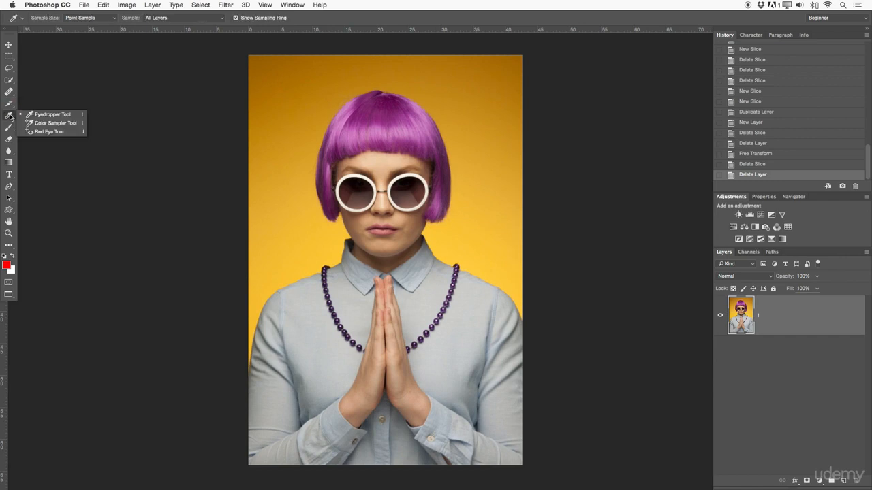